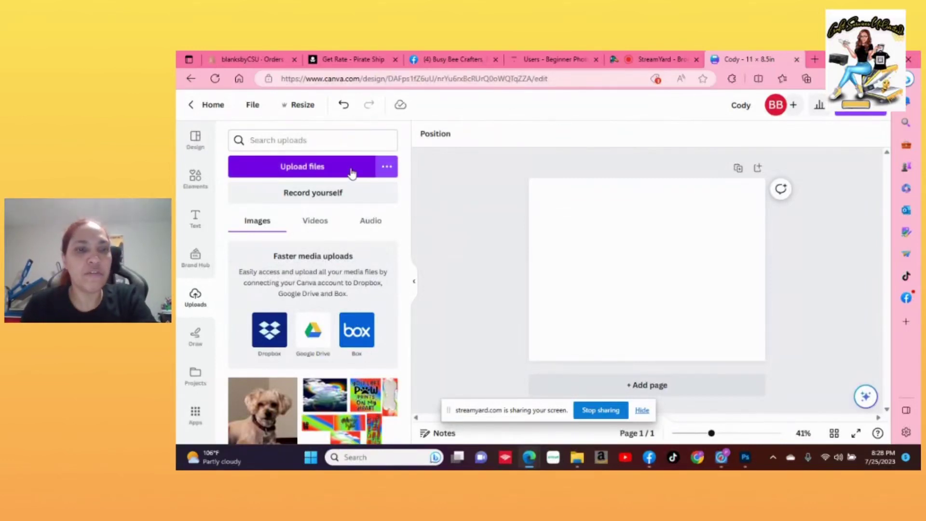
Upload the Fountain Template Pink file from the computer to Canva's uploads
left_click(351, 170)
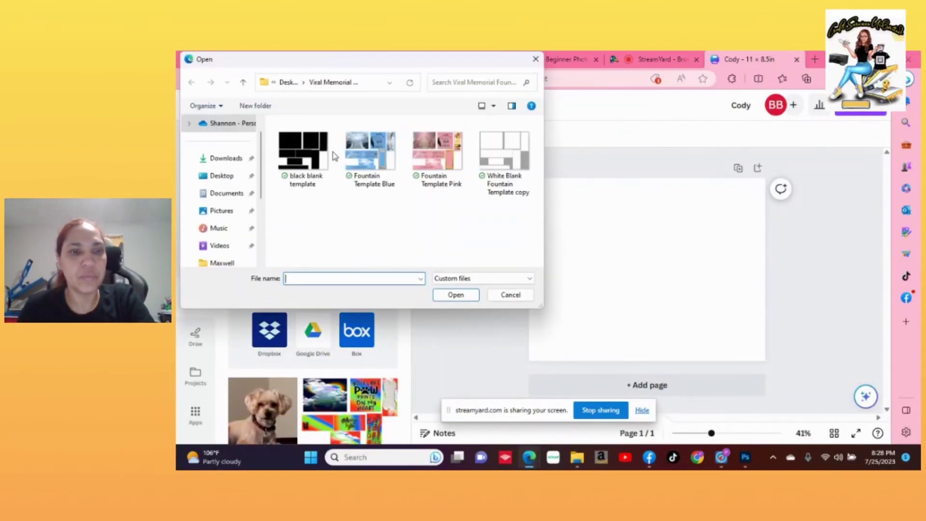
left_click(438, 152)
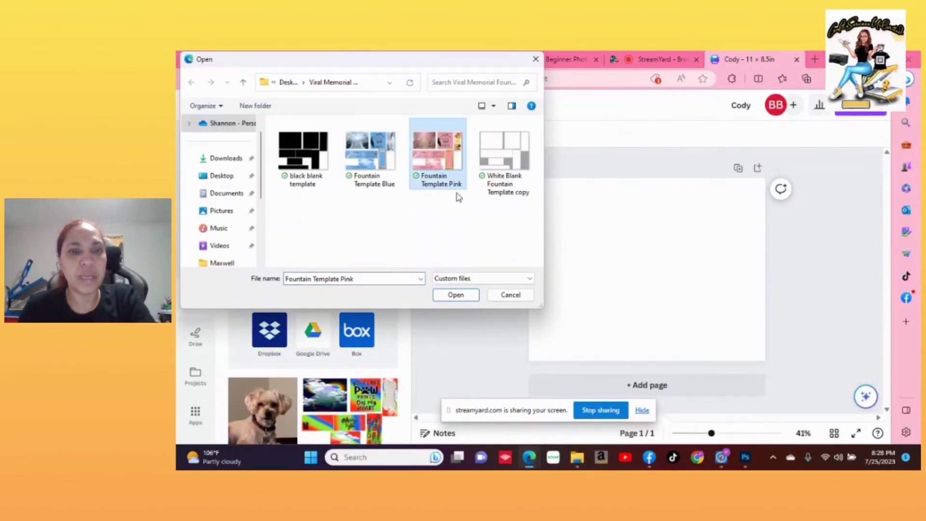
left_click(454, 295)
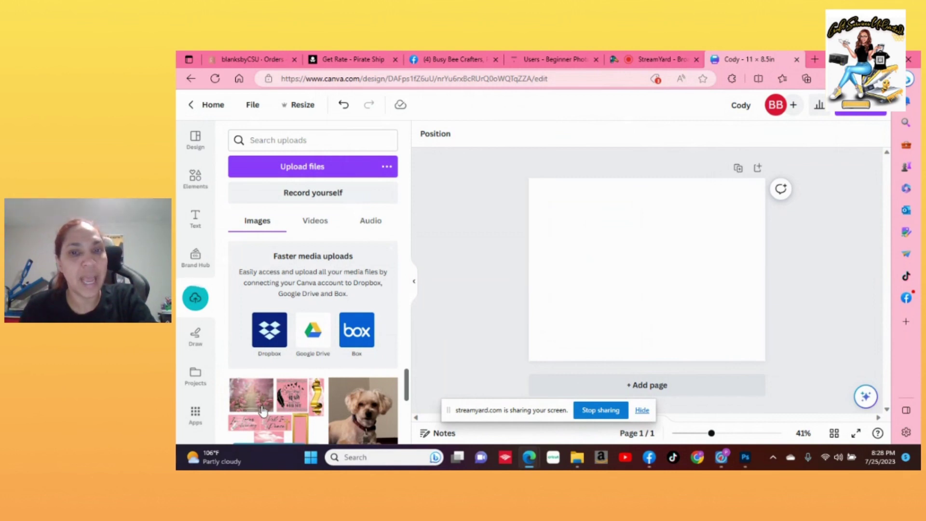
Add the uploaded rainbow fountain collage to the blank page and reposition it
scroll(263, 410, "down", 2)
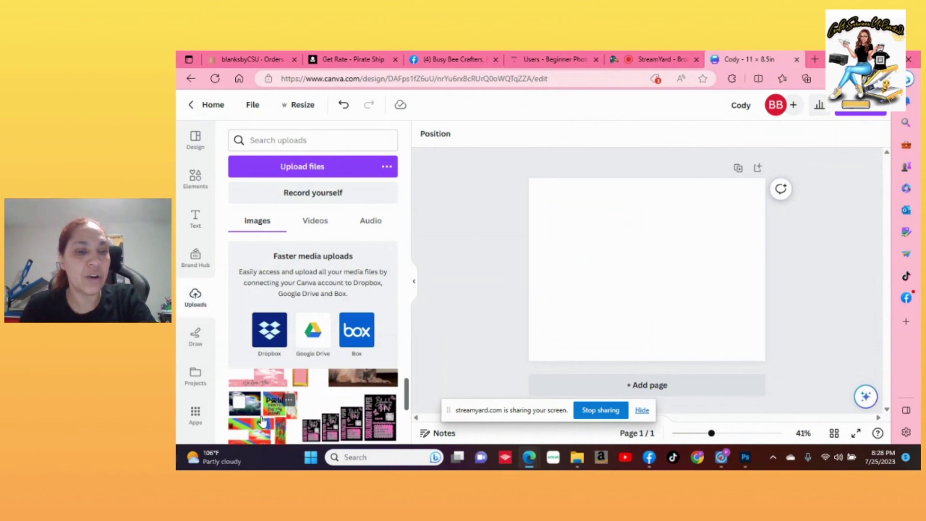
left_click(261, 420)
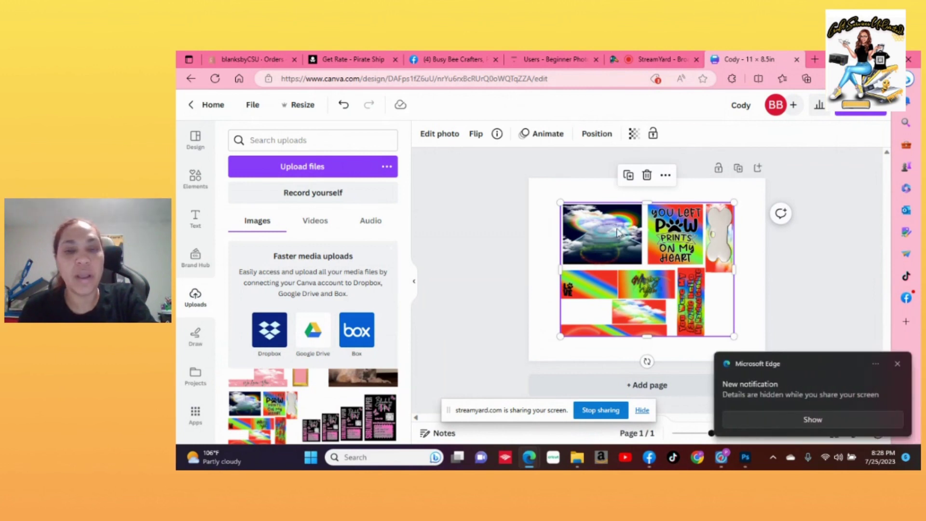
left_click_drag(590, 225, 621, 243)
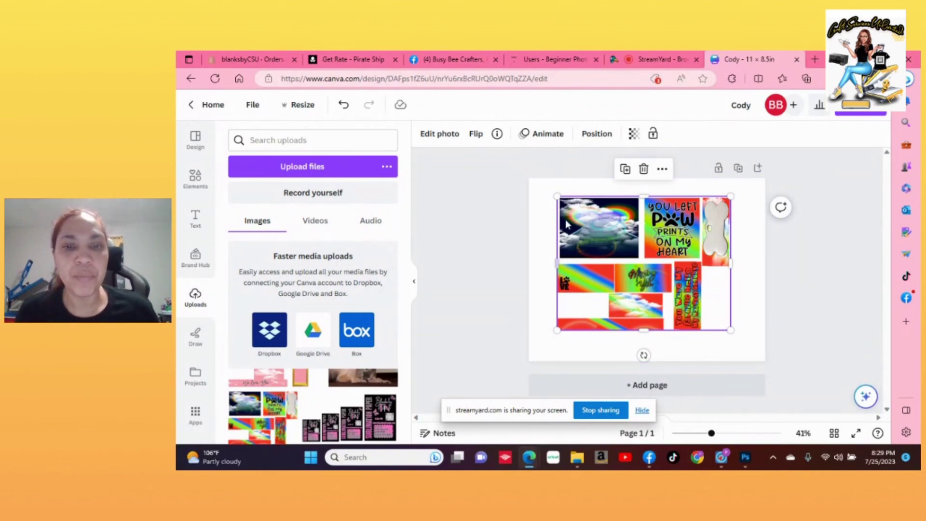
Resize the rainbow collage with corner and edge handles to fill the full 11 × 8.5 in page
left_click_drag(557, 195, 529, 176)
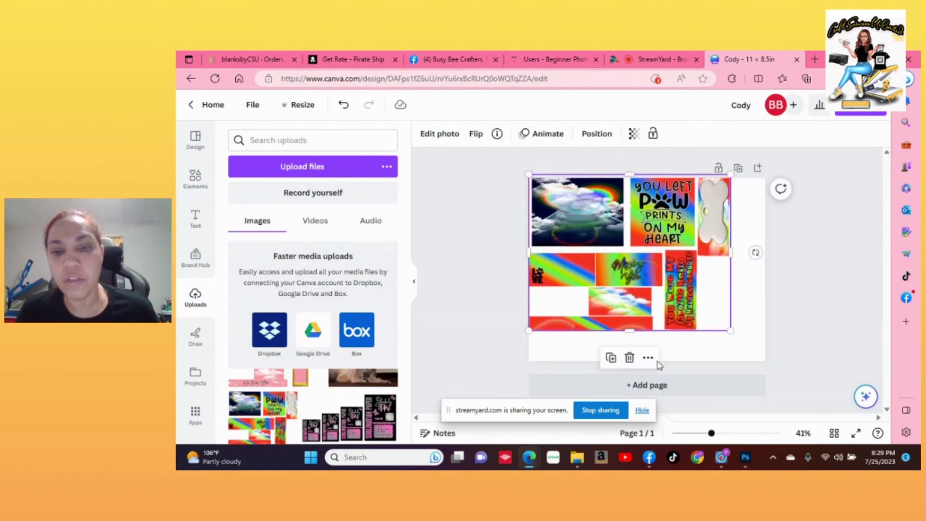
left_click_drag(630, 331, 602, 335)
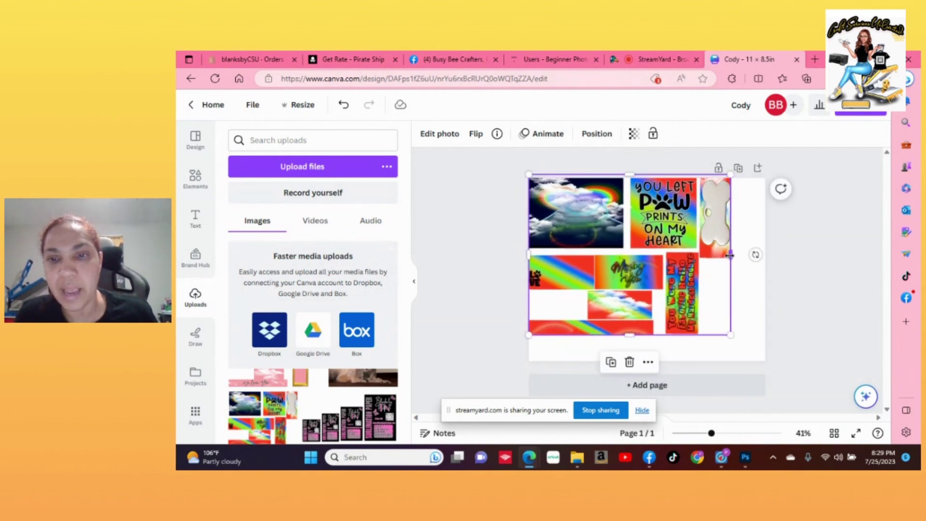
mouse_move(732, 255)
left_mouse_down()
mouse_move(758, 256)
mouse_move(727, 257)
mouse_move(737, 255)
left_mouse_up()
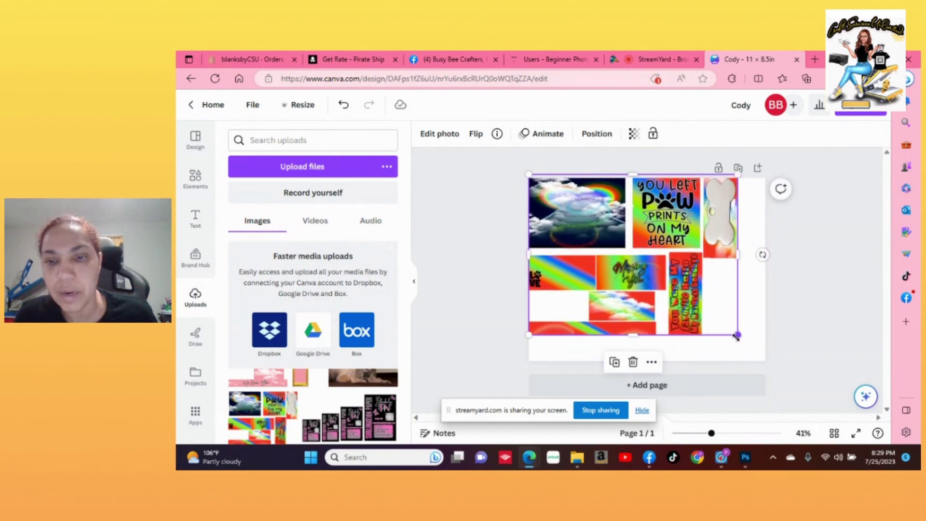
left_click_drag(737, 334, 766, 356)
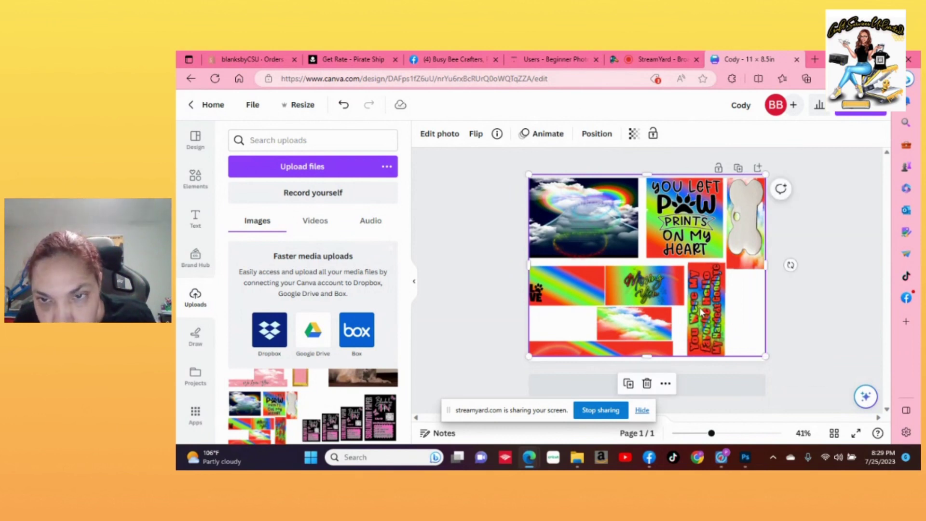
left_click_drag(702, 305, 700, 309)
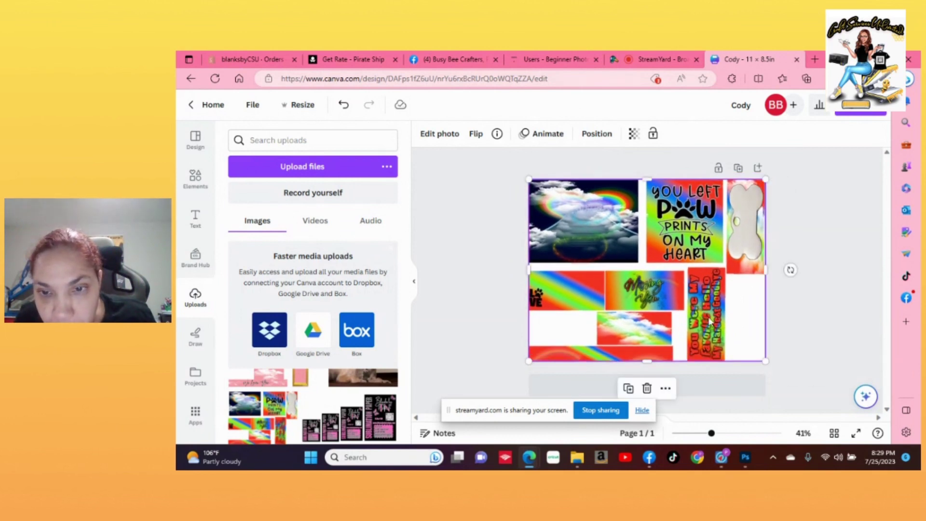
left_click_drag(764, 361, 765, 361)
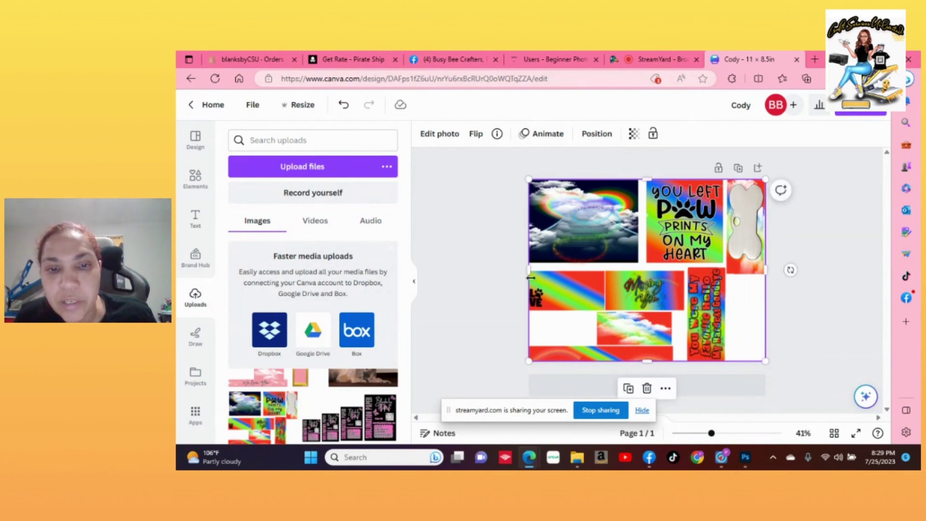
left_click_drag(527, 273, 529, 272)
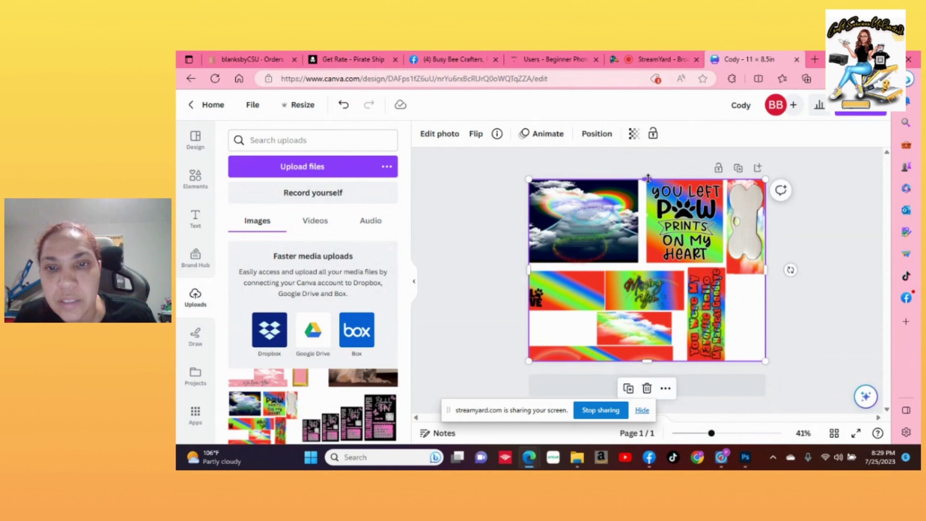
left_click_drag(646, 182, 649, 180)
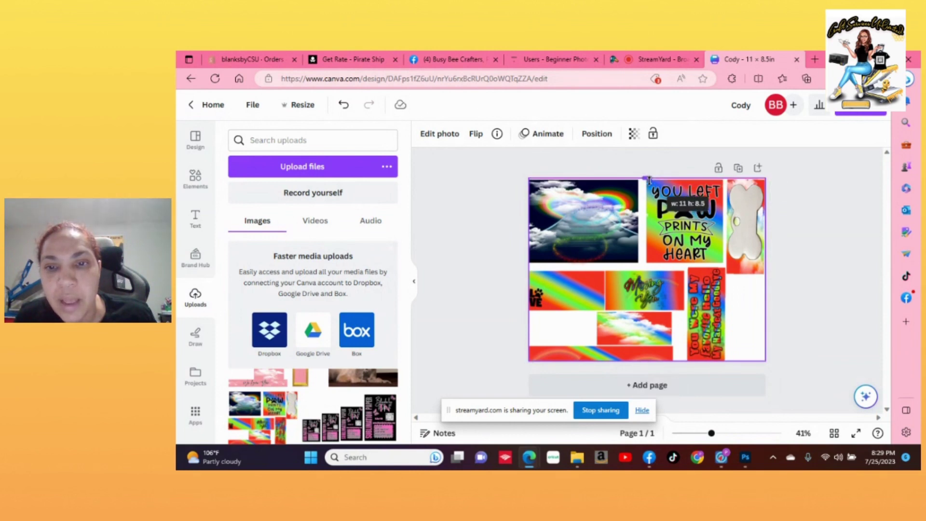
left_click_drag(649, 180, 649, 180)
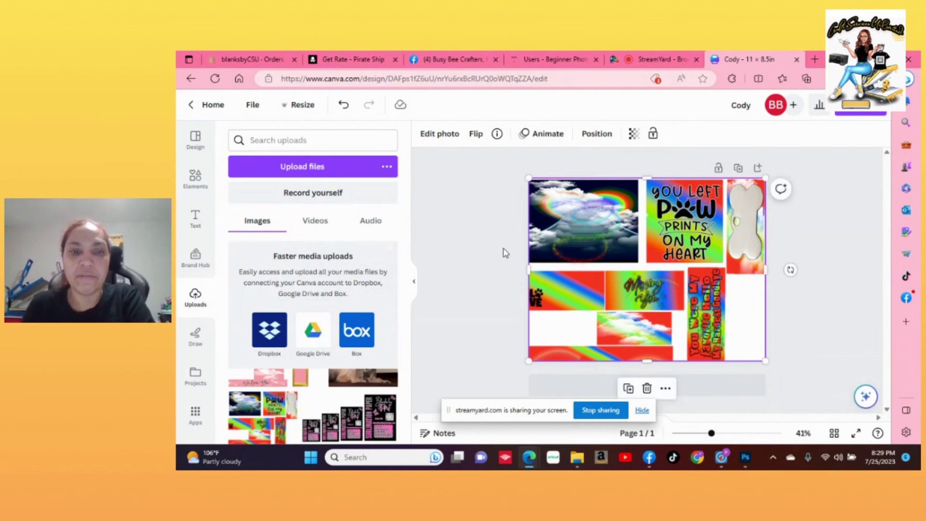
left_click(497, 273)
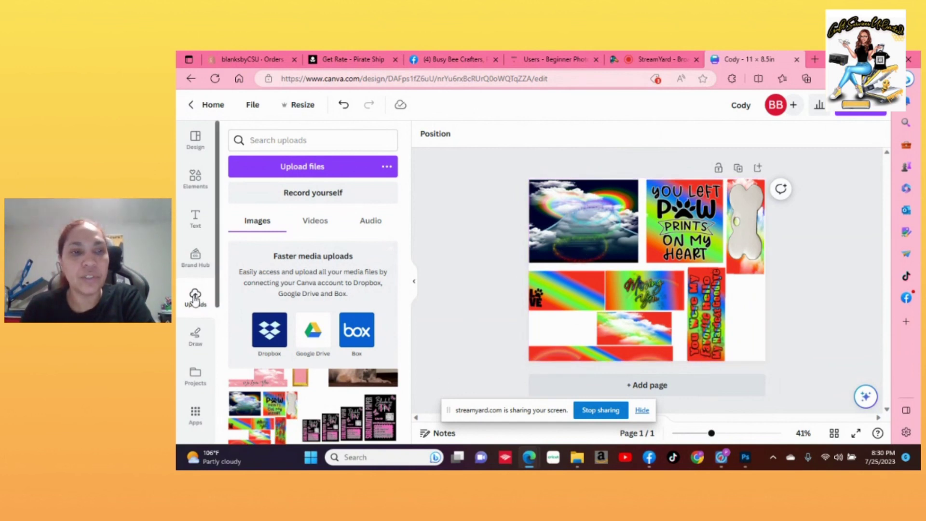
Add the dog photo to the page and remove its background with BG Remover
scroll(366, 403, "up", 1)
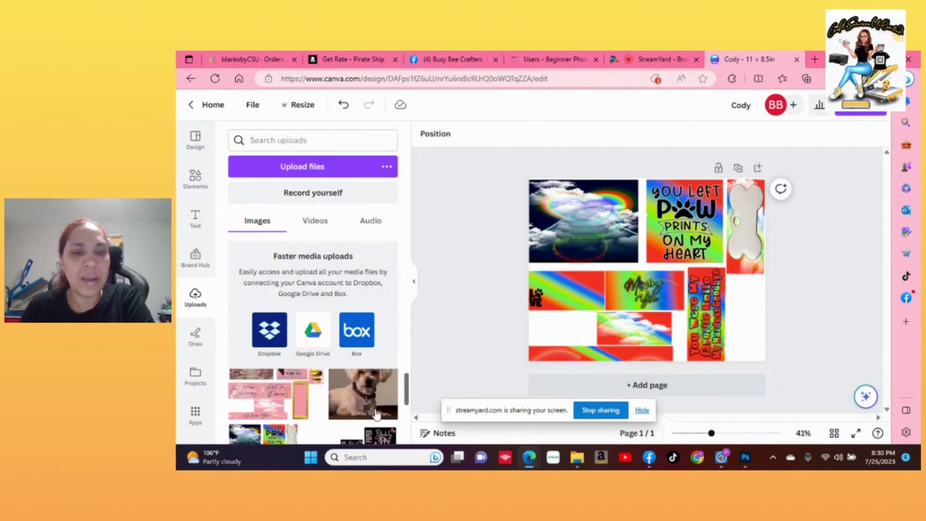
left_click(365, 397)
left_click_drag(646, 282, 603, 262)
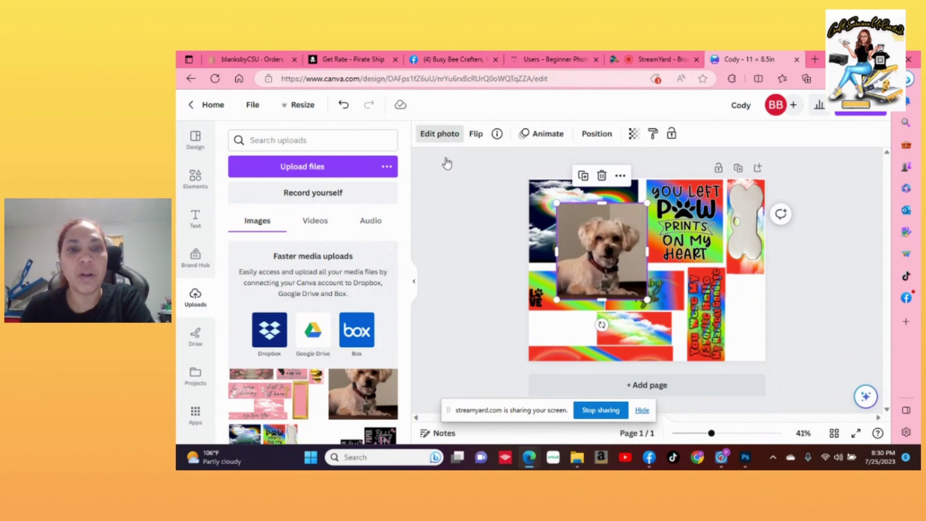
left_click(251, 221)
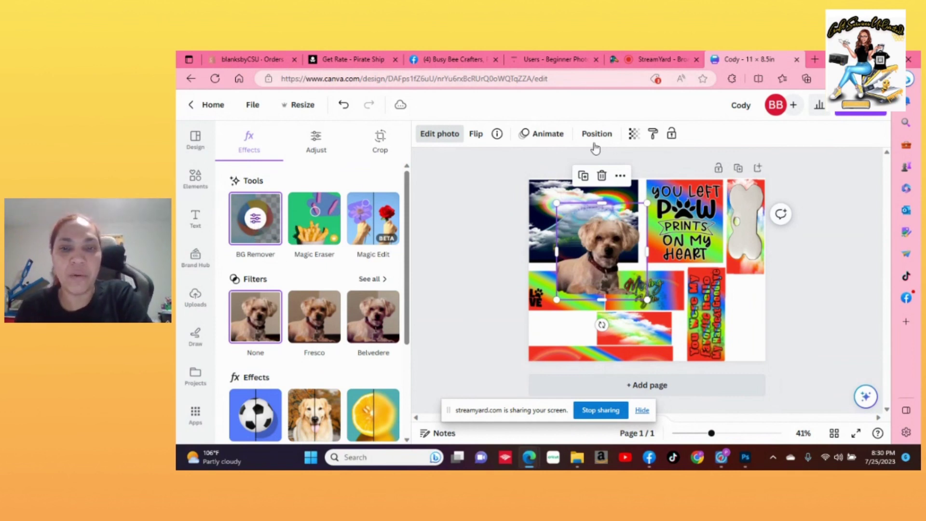
Shrink the dog cutout and fit it inside the top-left cloud-and-rainbow picture
left_click_drag(557, 203, 601, 252)
left_click_drag(630, 280, 611, 204)
left_click_drag(586, 237, 585, 241)
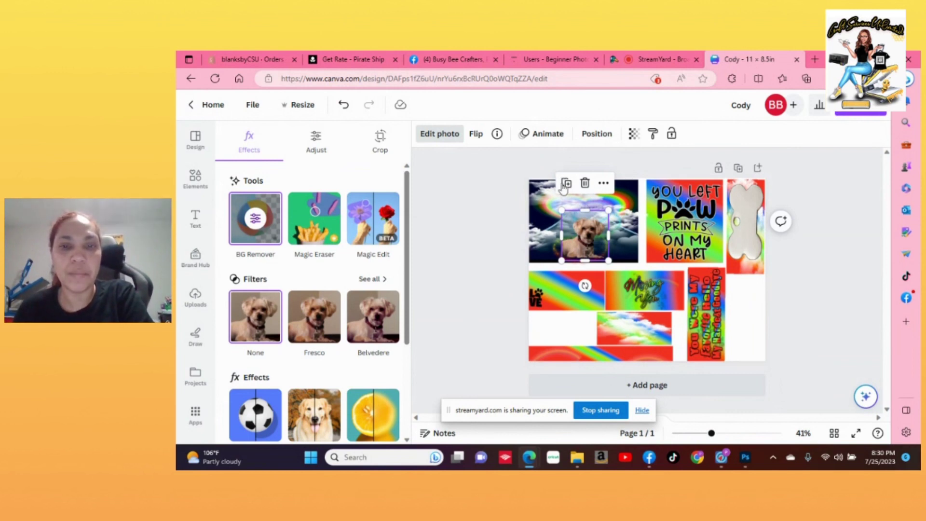
Move the dog cutout onto the lower cloud tile and duplicate it for the rainbow strip
left_click_drag(599, 264, 574, 290)
left_click(623, 280)
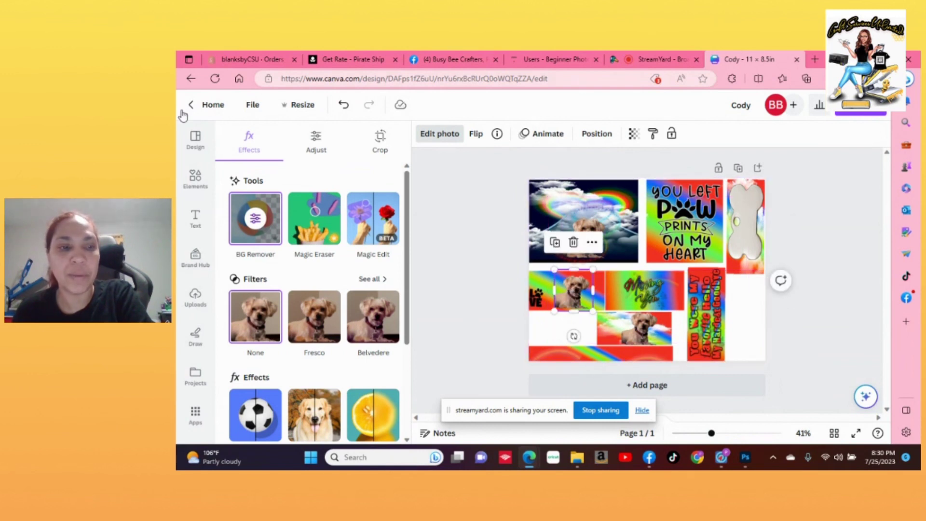
Add a heading reading 'Cody' and move it onto the bone shape
left_click(196, 217)
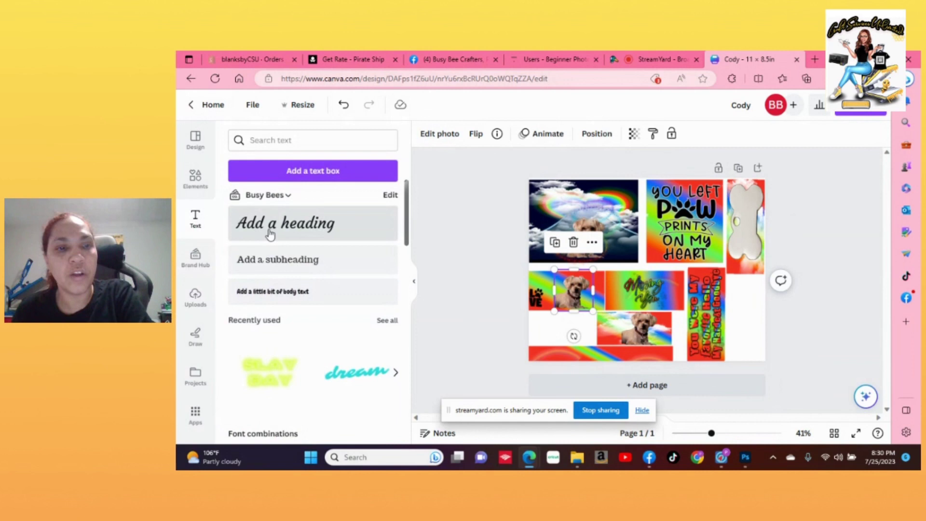
left_click(279, 223)
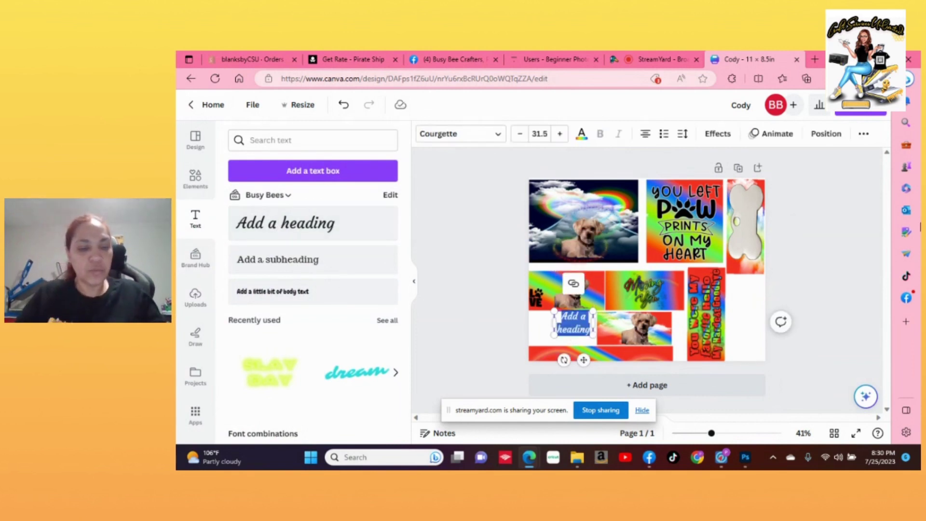
type("Cody")
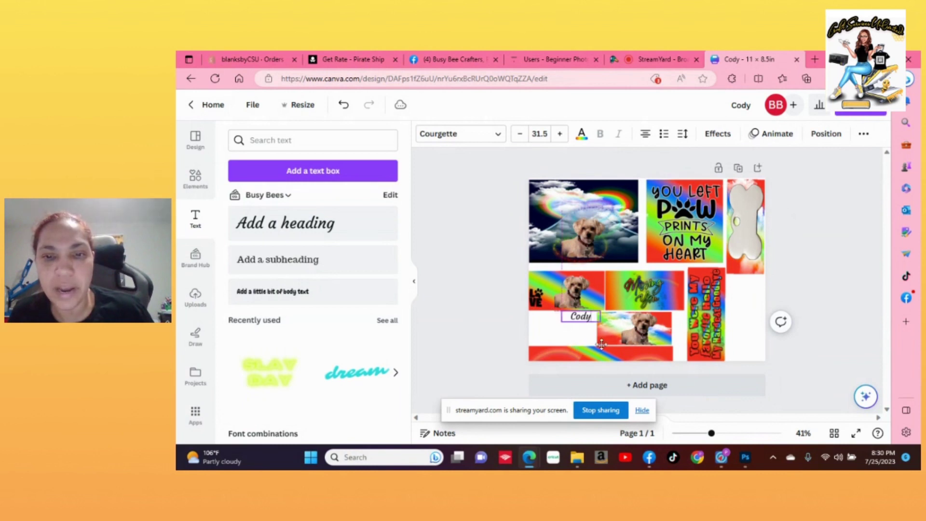
left_click_drag(583, 347, 708, 269)
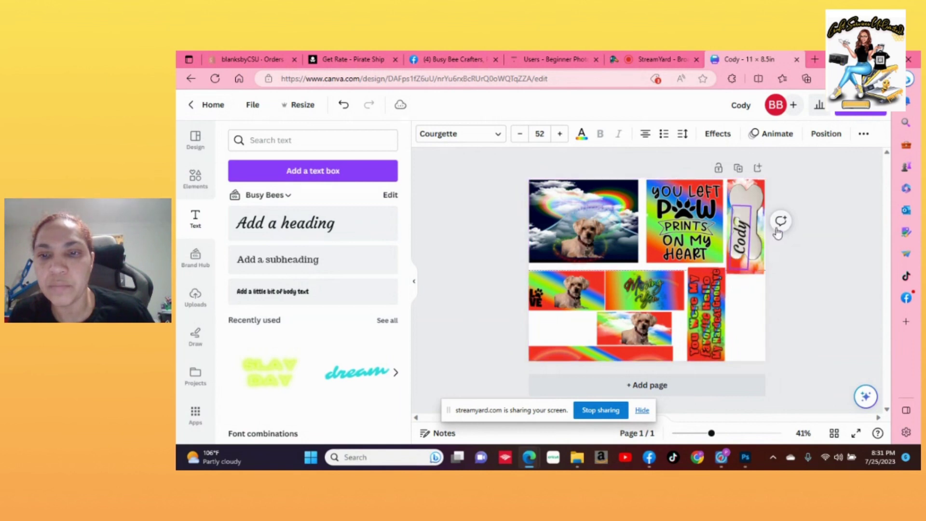
Rotate the Cody text -90° to run vertically and center it on the bone
left_click_drag(778, 233, 780, 198)
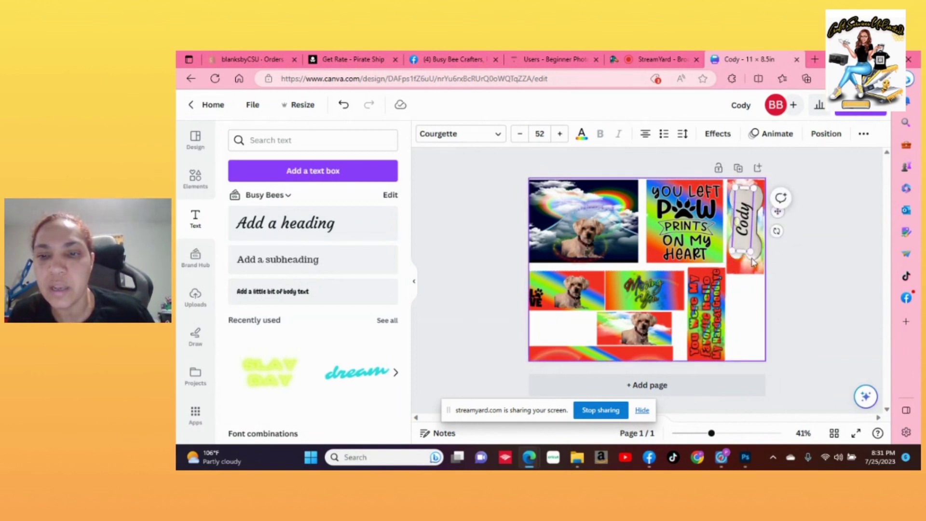
left_click_drag(777, 231, 757, 261)
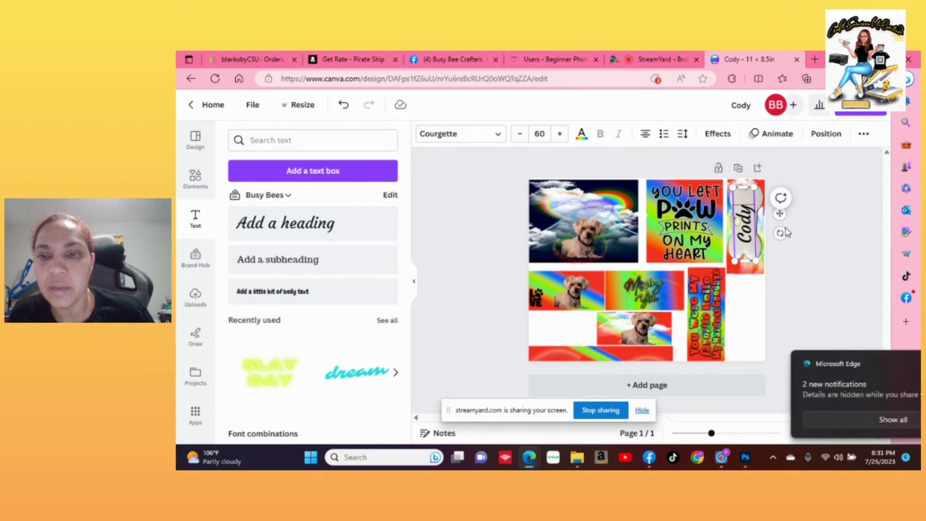
left_click_drag(780, 214, 777, 213)
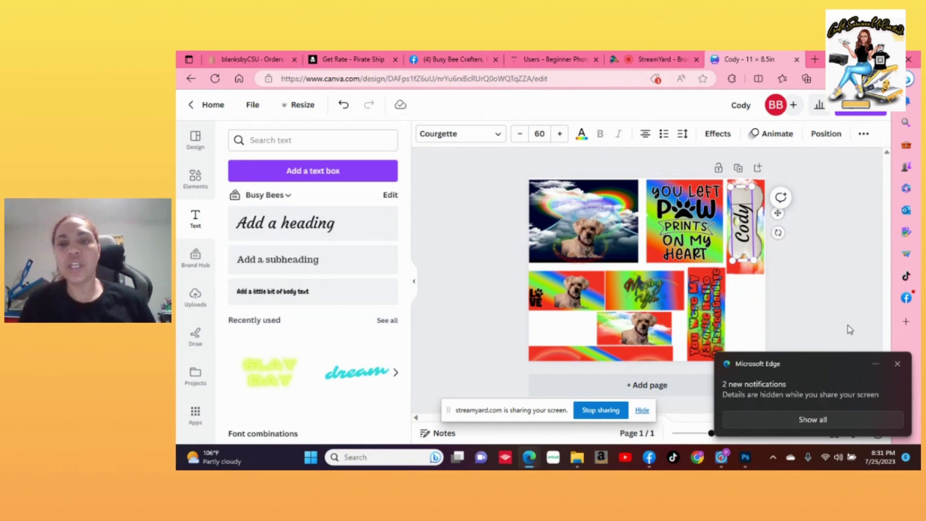
left_click(798, 279)
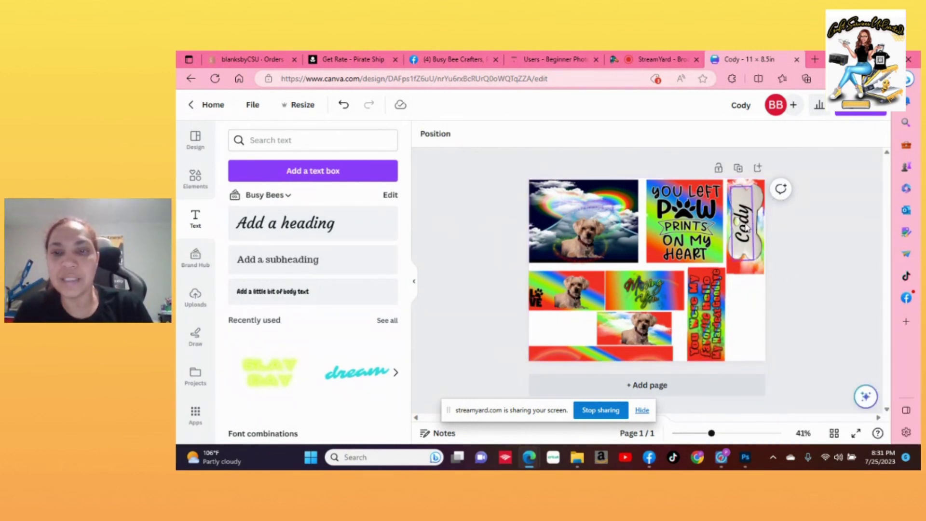
left_click_drag(745, 227, 744, 217)
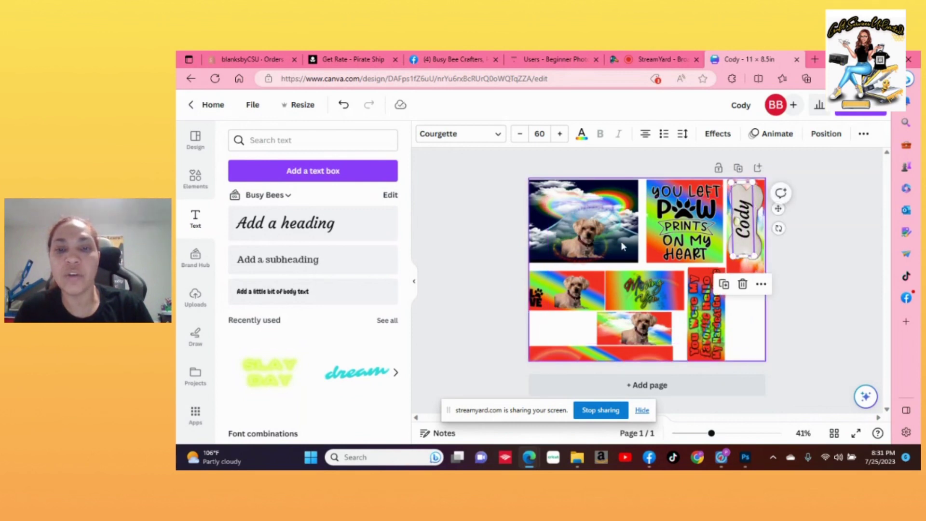